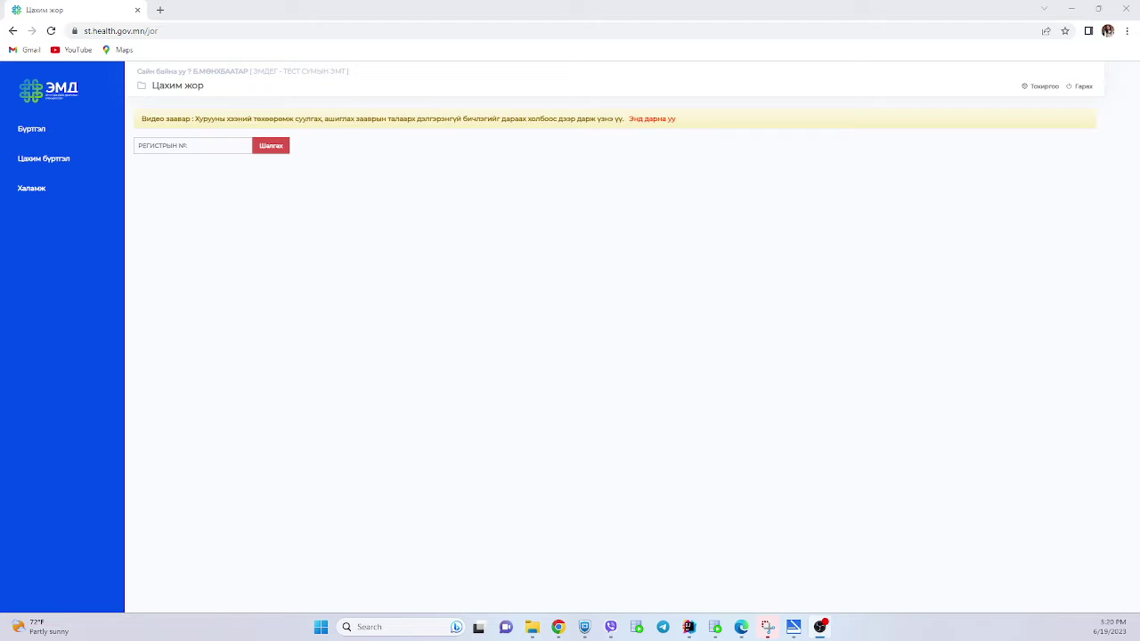
Open the Цахим бүртгэл section and look up the patient by registration number.
click(79, 158)
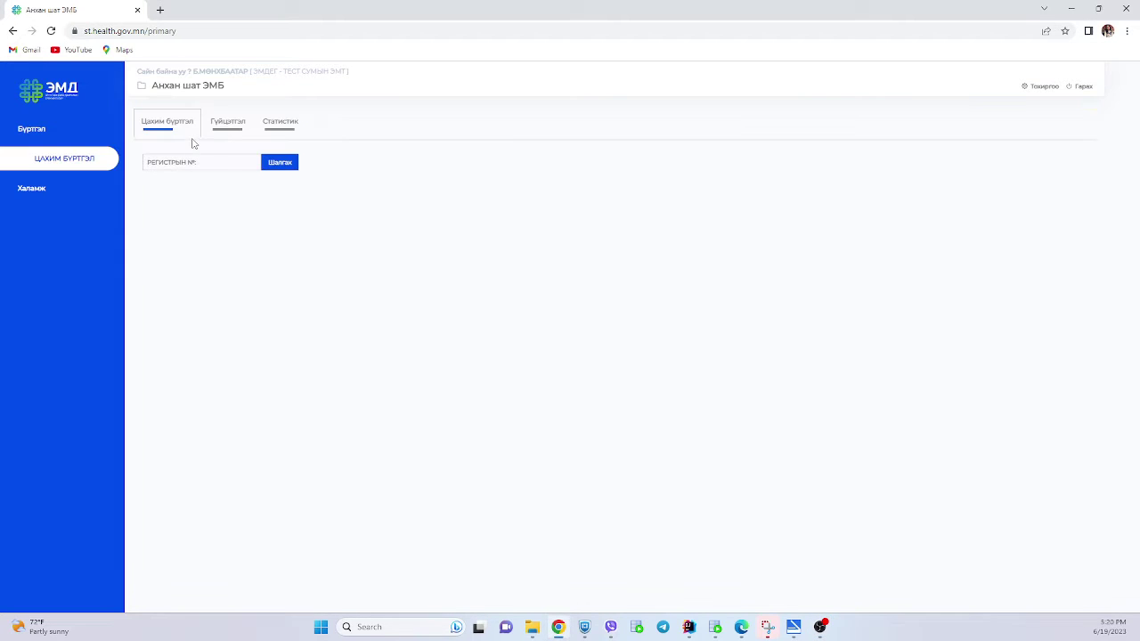
click(198, 162)
click(209, 189)
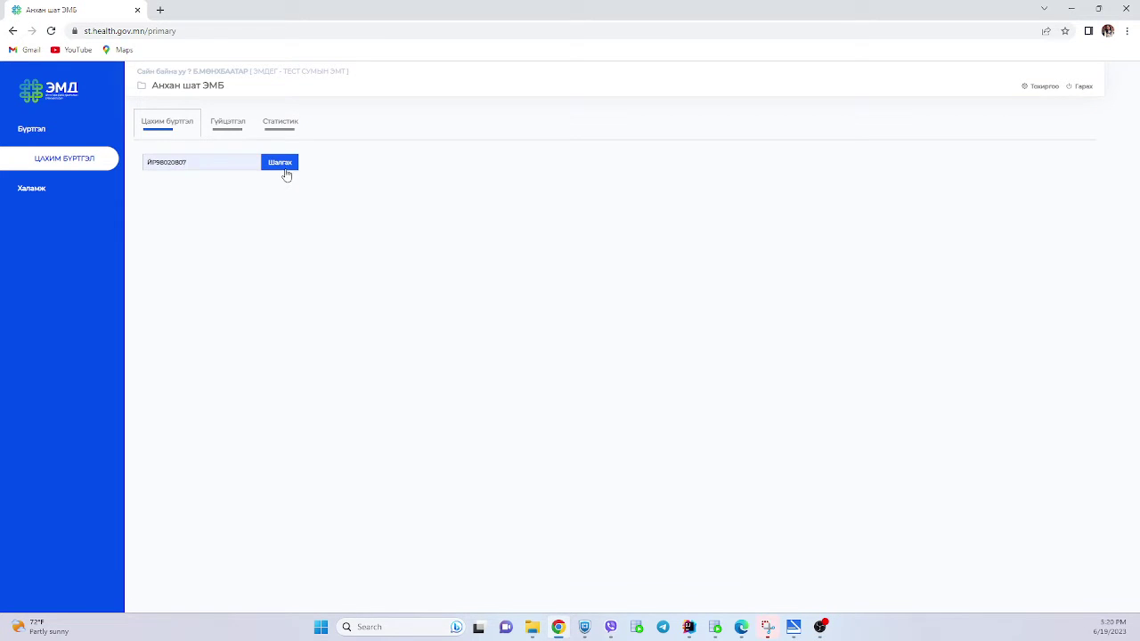
click(286, 172)
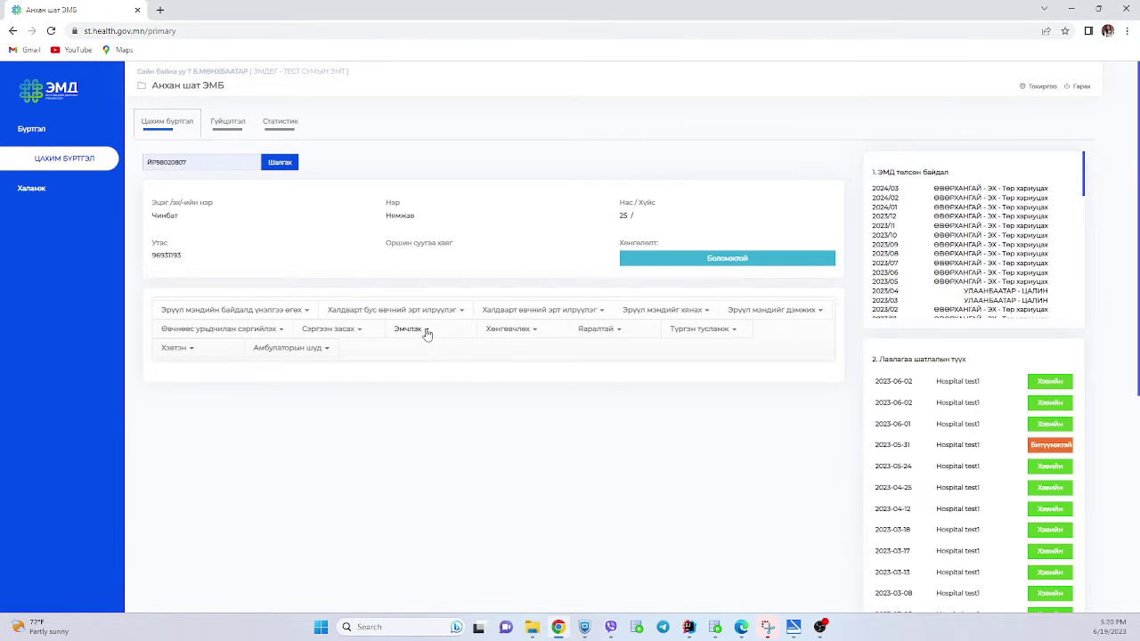
Choose the outpatient examination service (Амбулаторийн үзлэг) under Эмчлэх and open its Үзлэгийн тэмдэглэл, зөвлөгөө form.
click(427, 331)
click(430, 347)
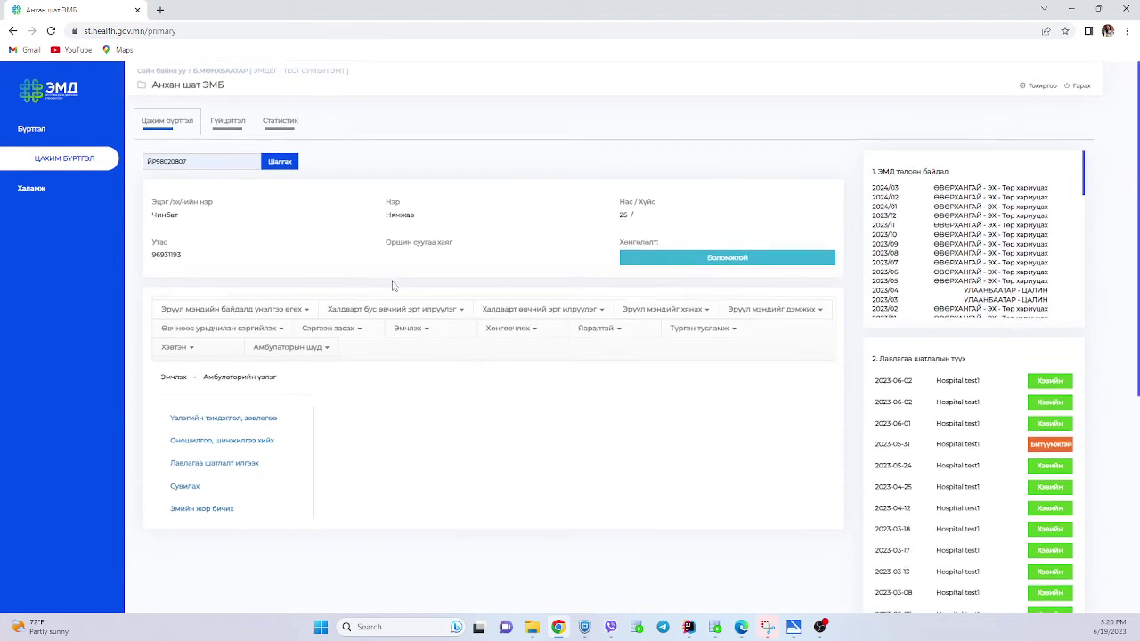
scroll(393, 287, down, 3)
click(224, 182)
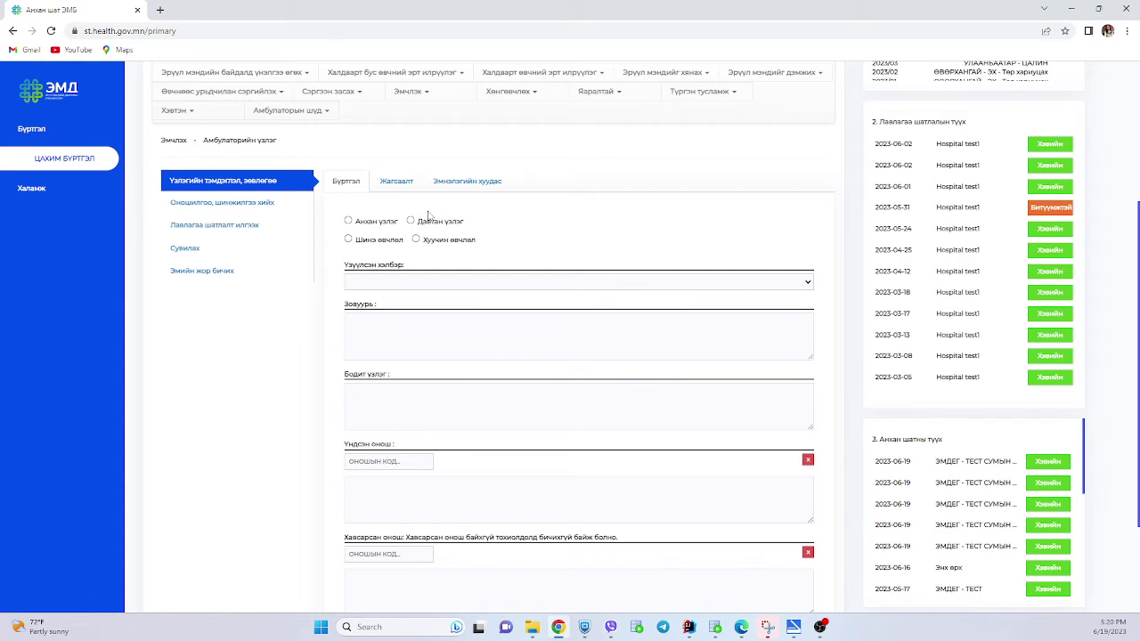
Mark the visit as Анхан үзлэг and Шинэ өвчлөл, and set Үзүүлсэн хэлбэр to Амбулаториор.
click(347, 221)
click(349, 242)
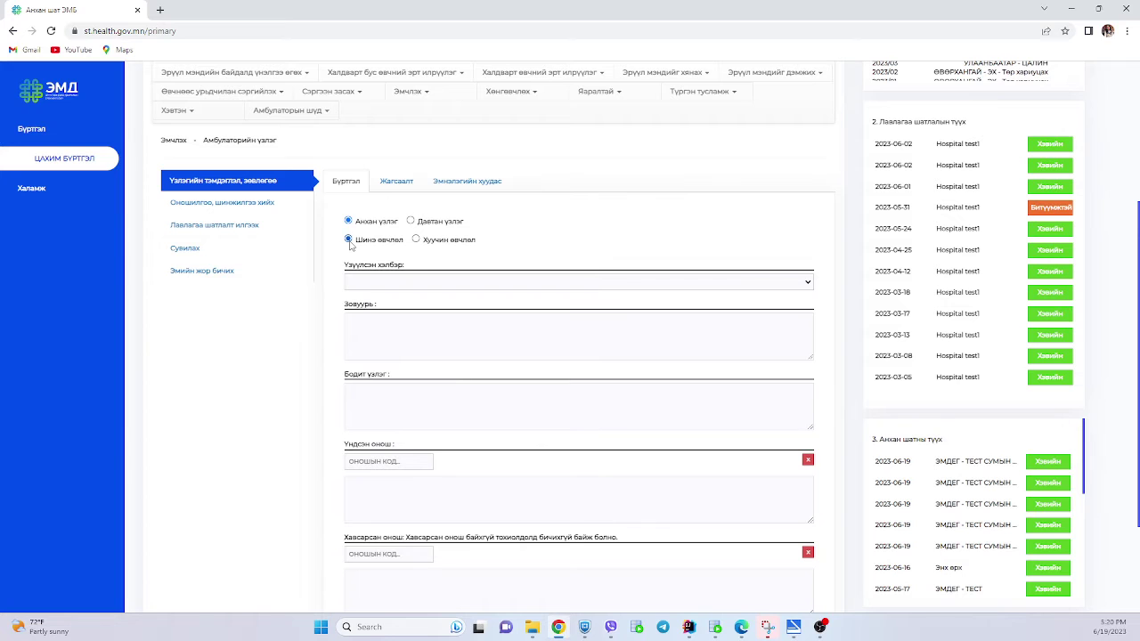
click(392, 282)
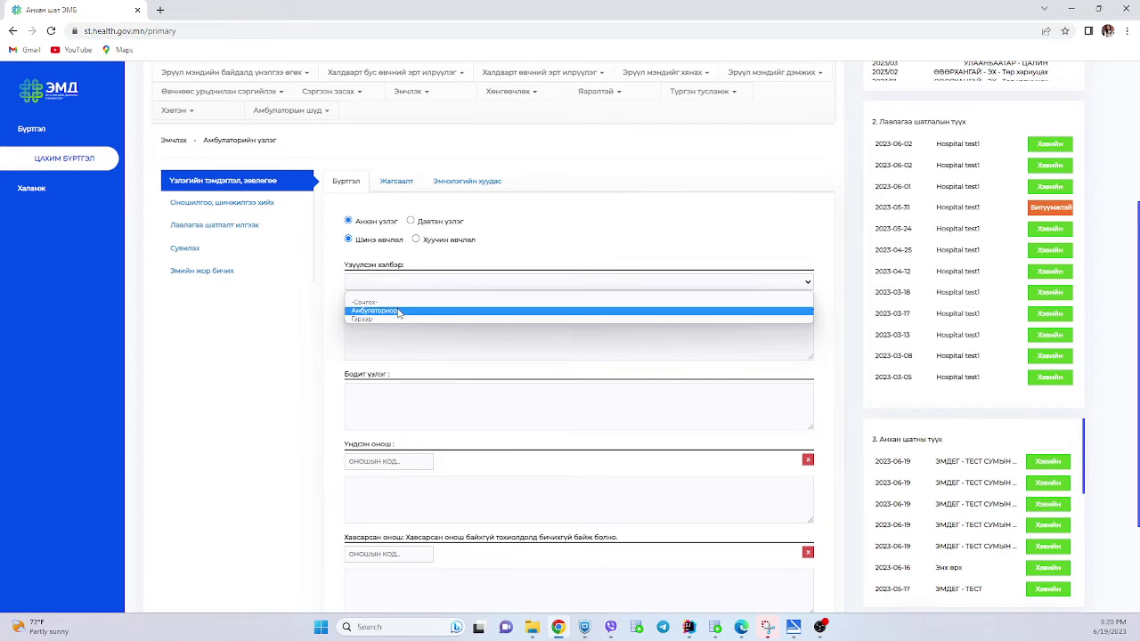
click(399, 312)
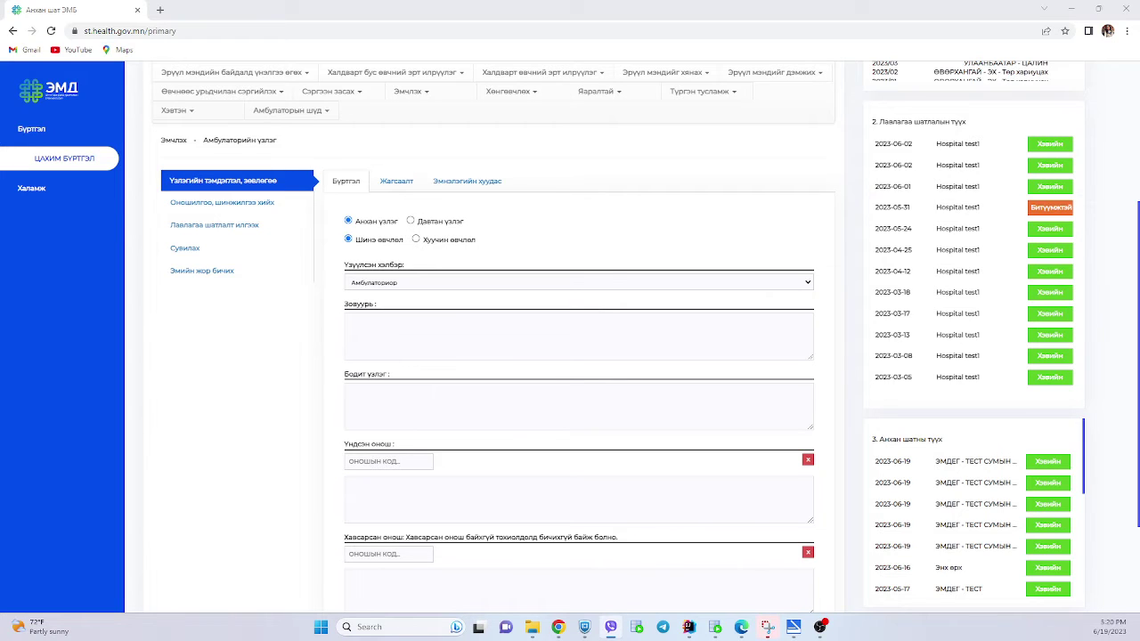
Enter the complaint "толгой эргэж нүд бүрэлзэнэ" and the physical examination note "тохирох үзлэгүүдийг хийсэн".
click(486, 326)
text(толгой эргэж нүд бүрэлзэнэ)
click(480, 400)
text(тохирох үзлэгүүдийг хийсэн)
Add diagnosis code K74 as the main diagnosis (Үндсэн онош).
click(402, 463)
text(O74)
key(BackSpace)
key(BackSpace)
key(BackSpace)
text(K74)
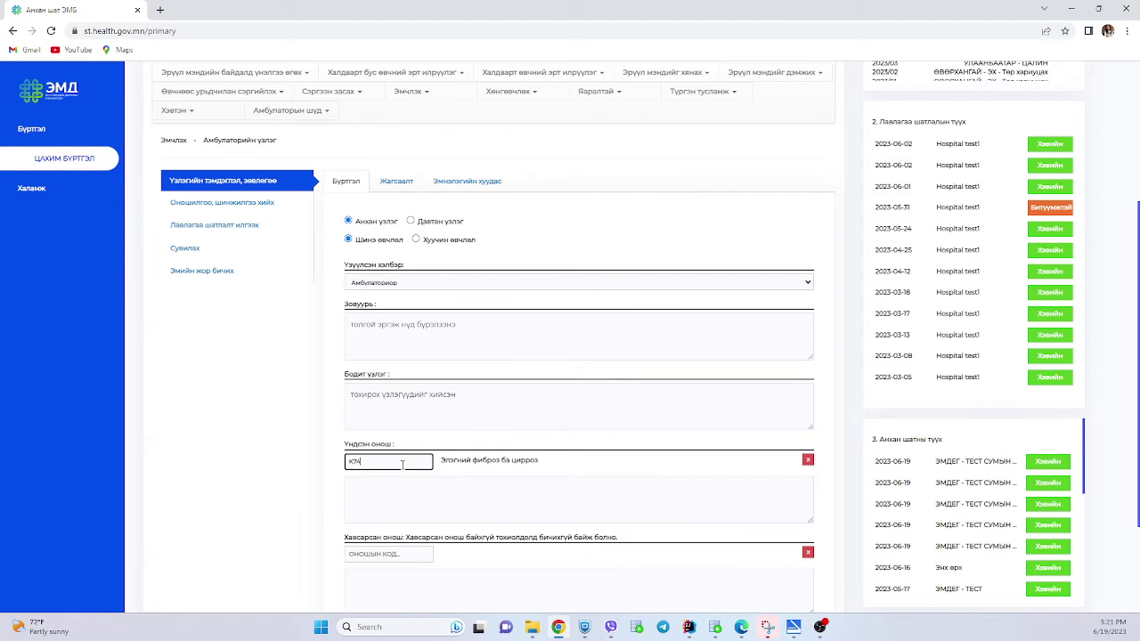
key(Return)
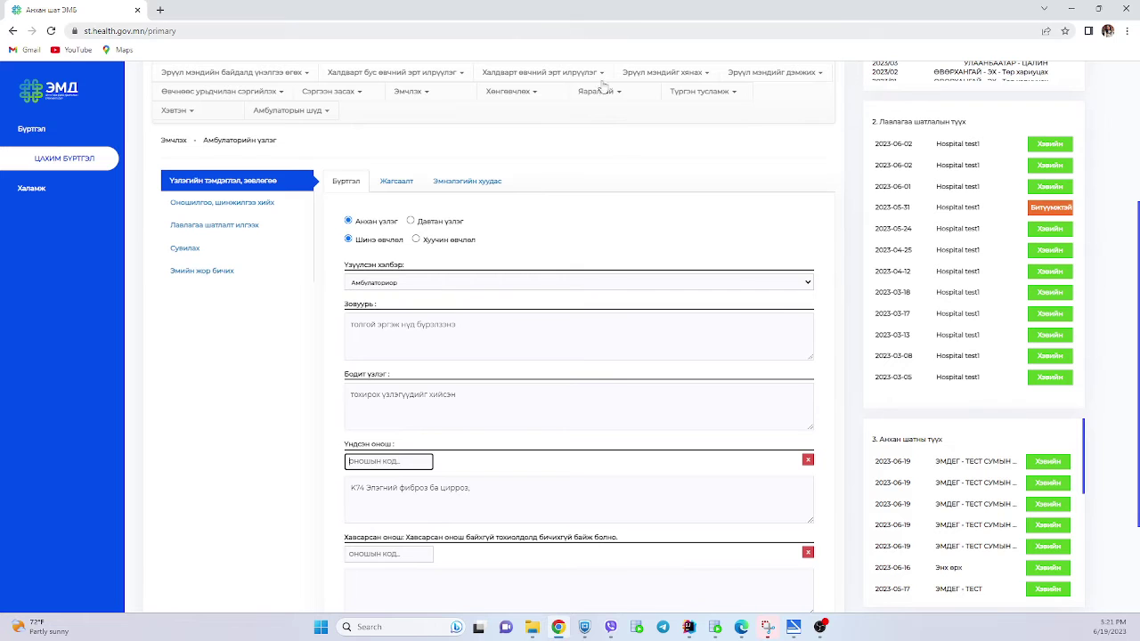
Enter the advice "сайн унтаж амрах, хоолны дэглэм барих, агаарт гарах, ядрахгүй байх" and save the examination record.
scroll(445, 427, down, 2)
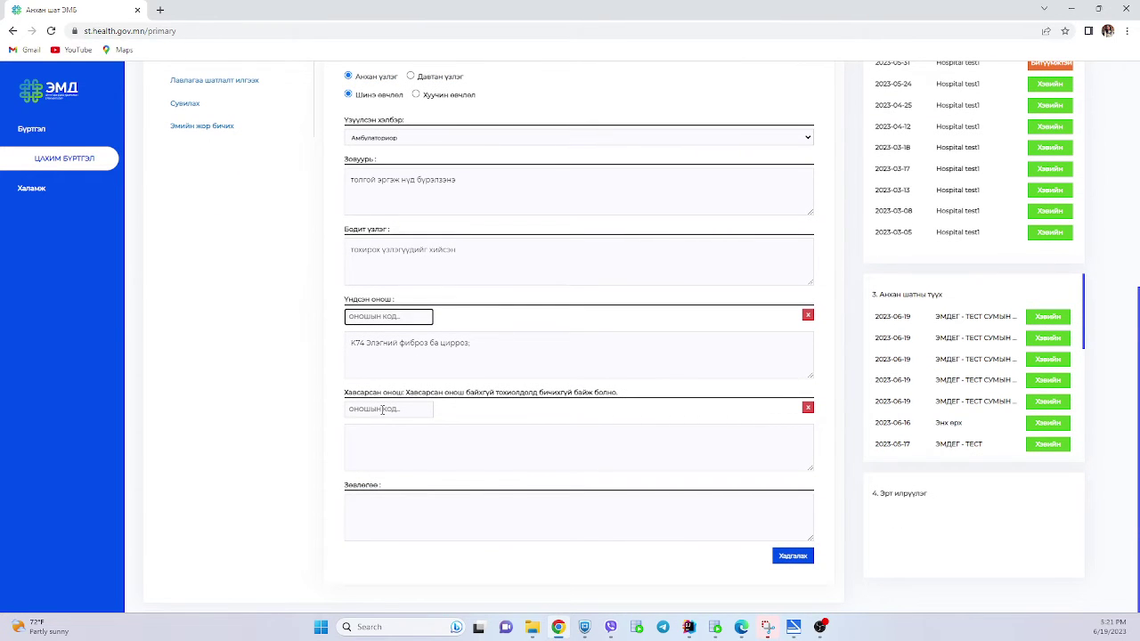
click(383, 409)
click(407, 504)
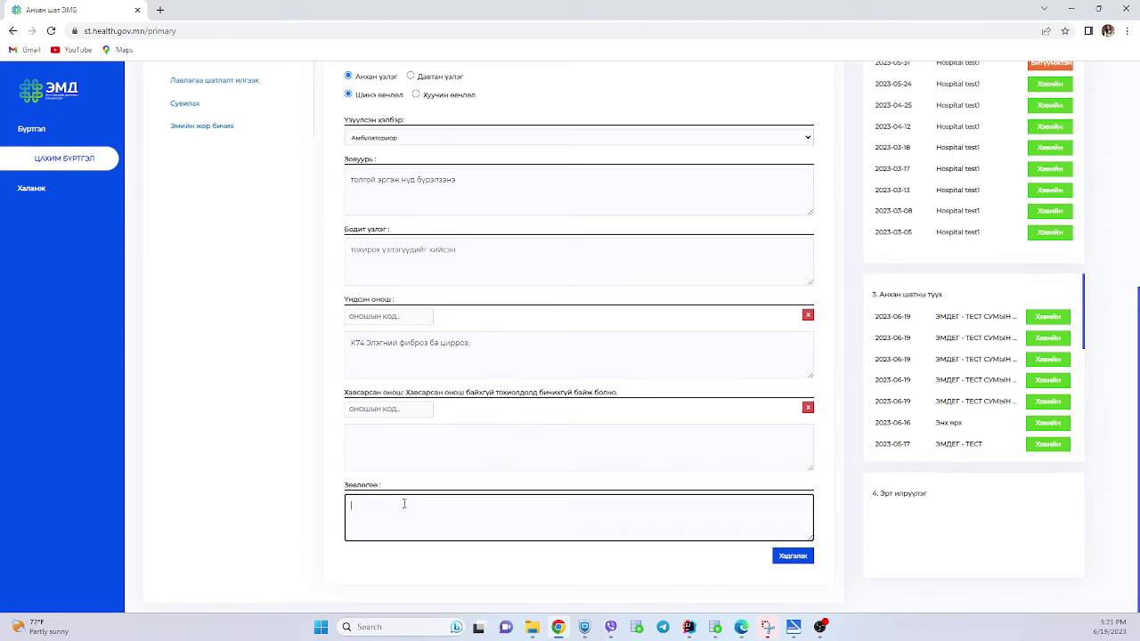
key(alt+Tab)
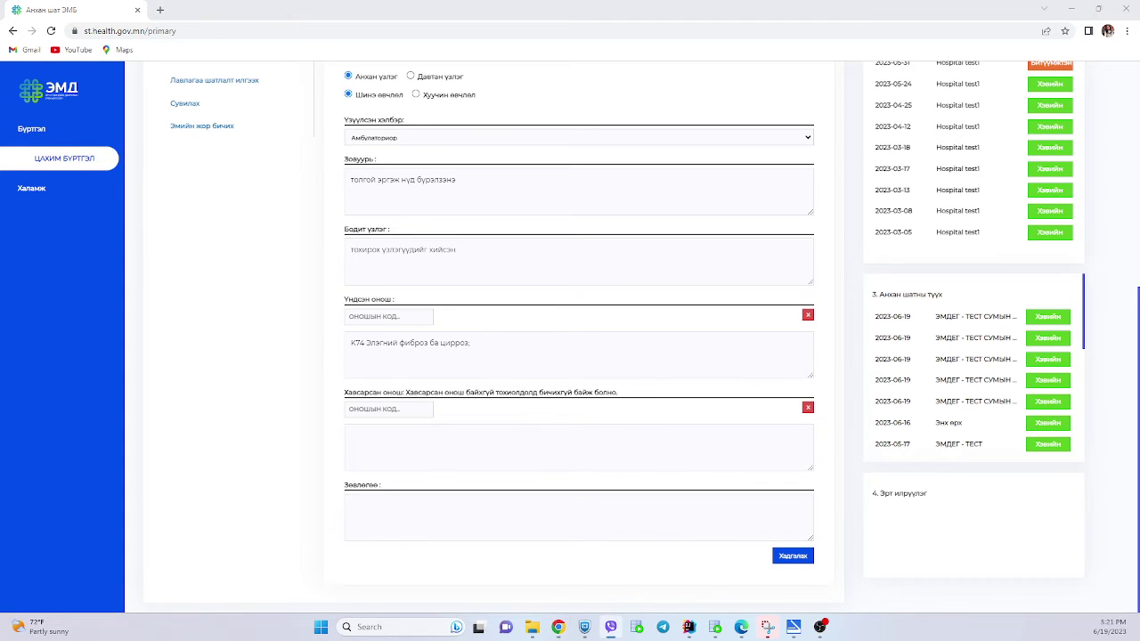
key(alt+Tab)
text(сайн унтаж амрах, хоолны дэглэм барих, агаарт гарах, ядрахгүй байх)
click(795, 557)
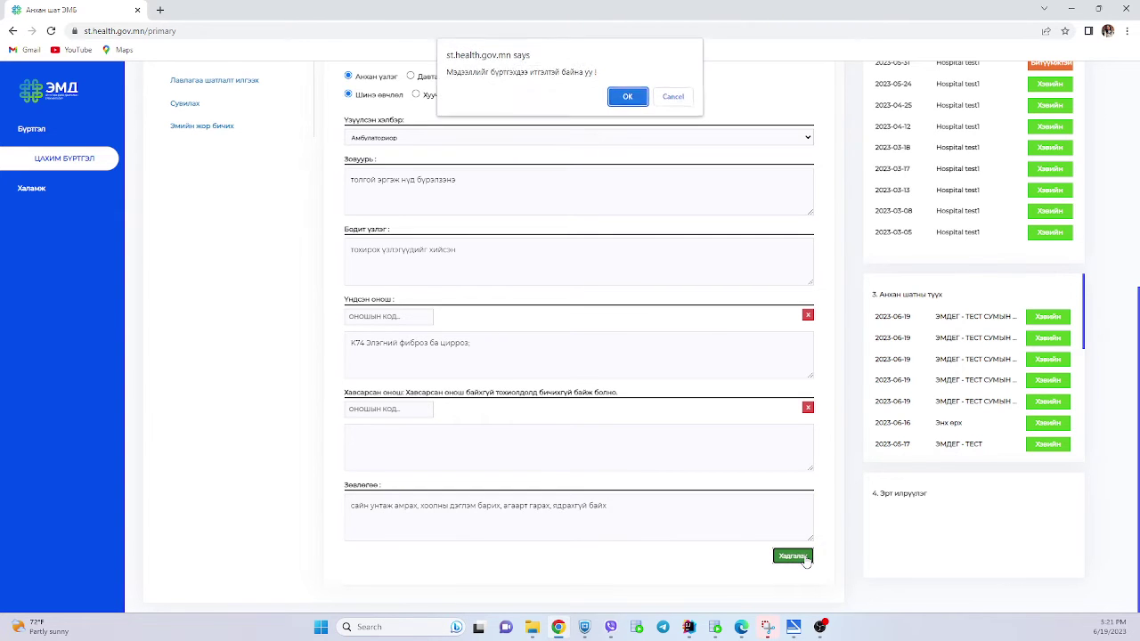
click(631, 96)
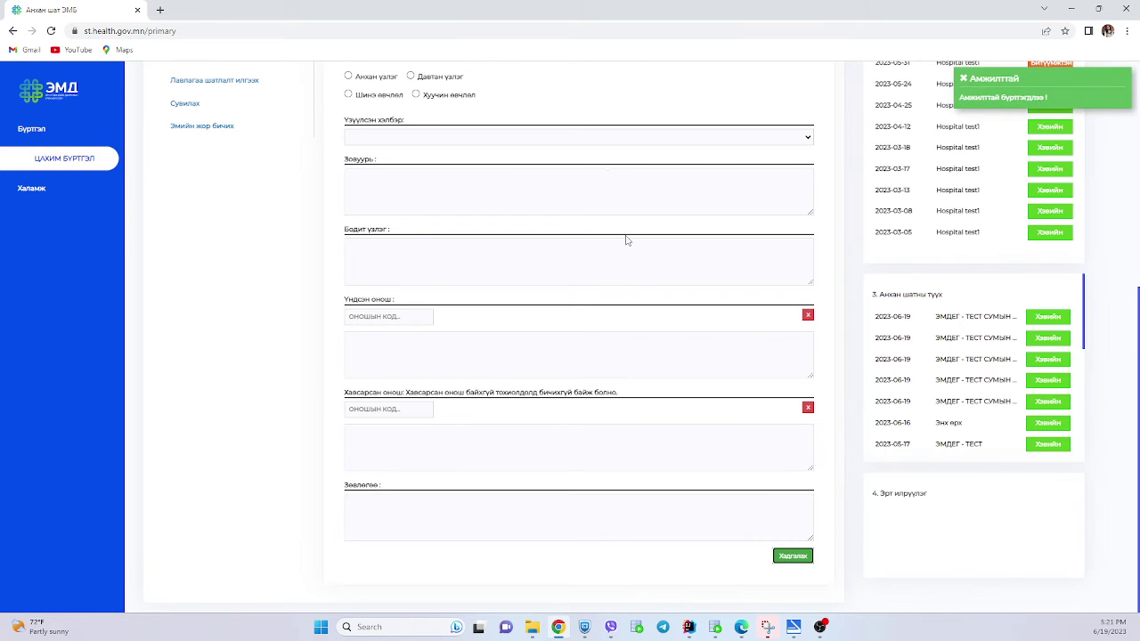
Show the list of saved examinations and review the details of record 7, including its sick-leave sheet option.
scroll(628, 240, up, 5)
click(398, 331)
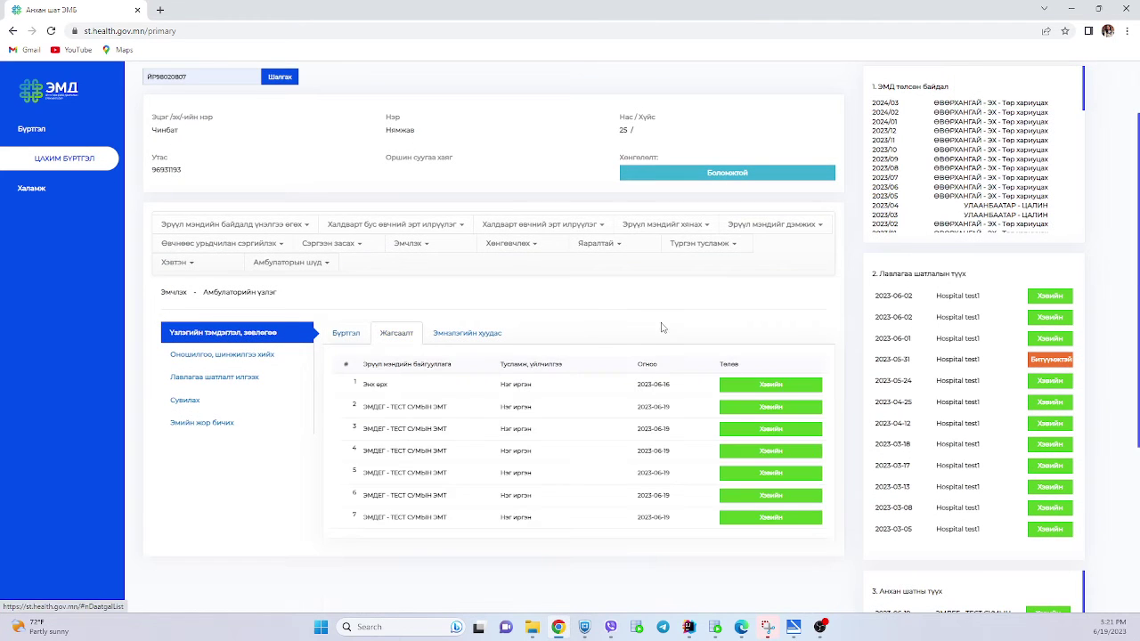
scroll(661, 327, down, 2)
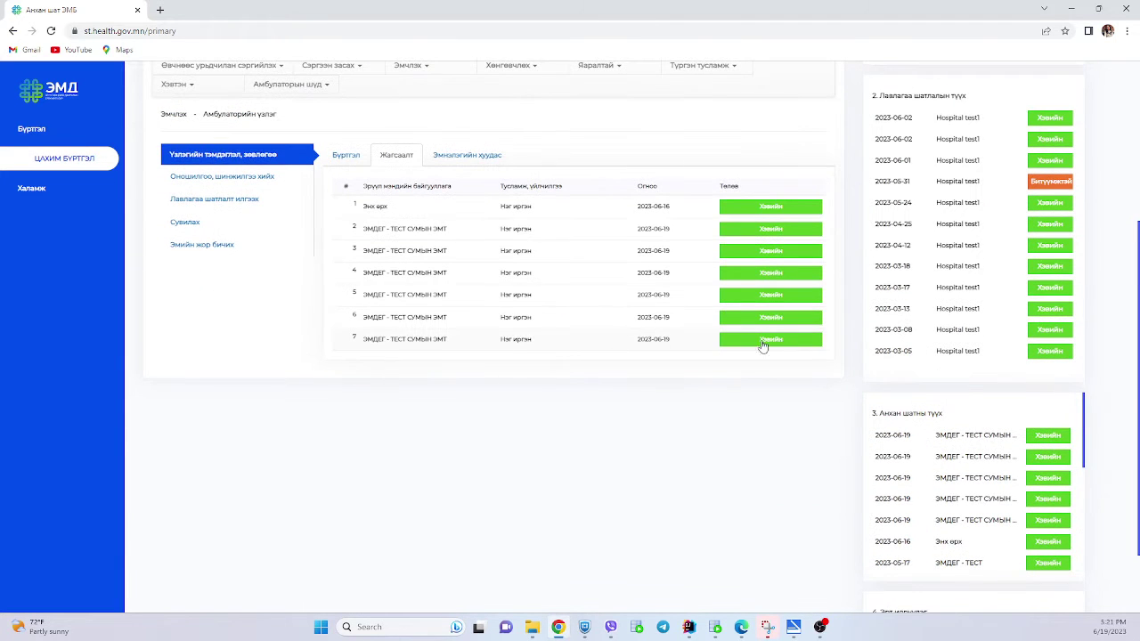
click(486, 347)
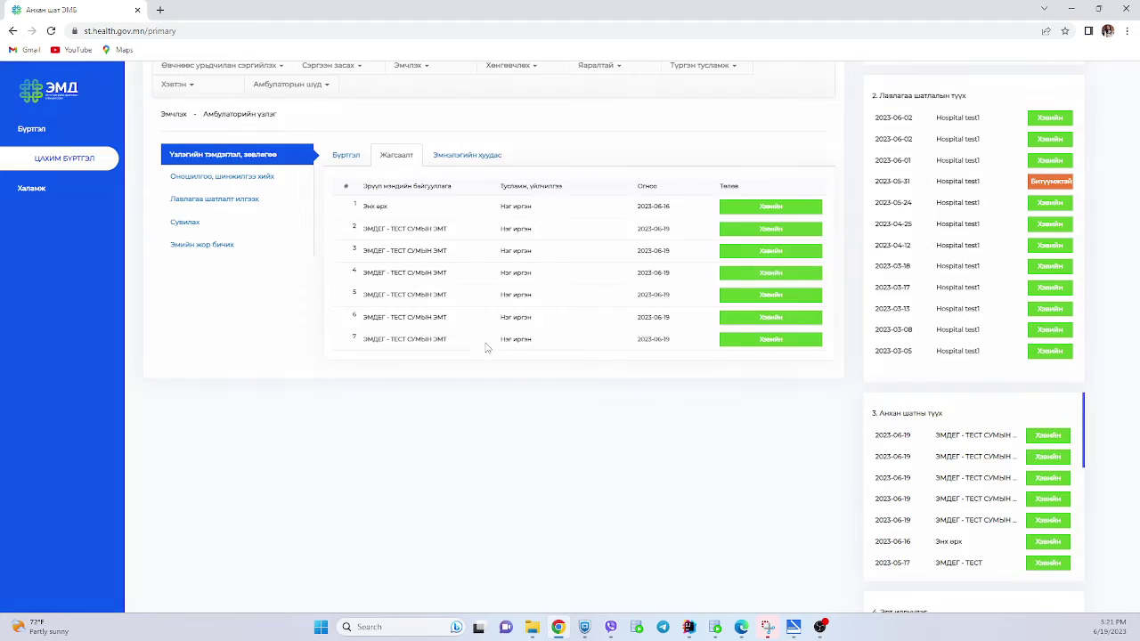
scroll(486, 345, down, 1)
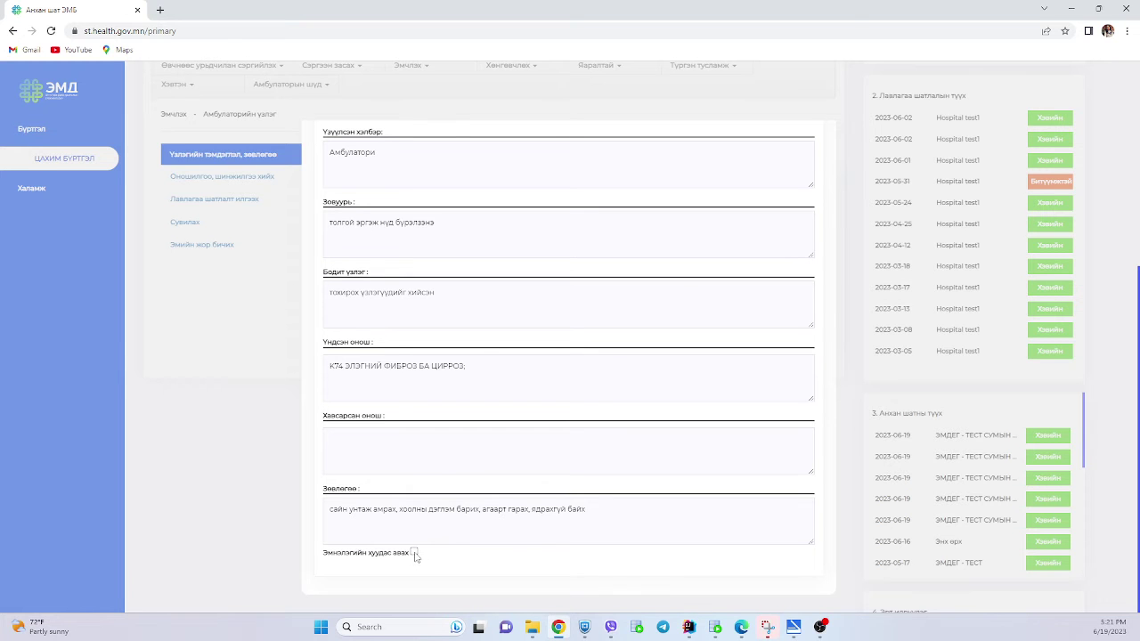
click(249, 522)
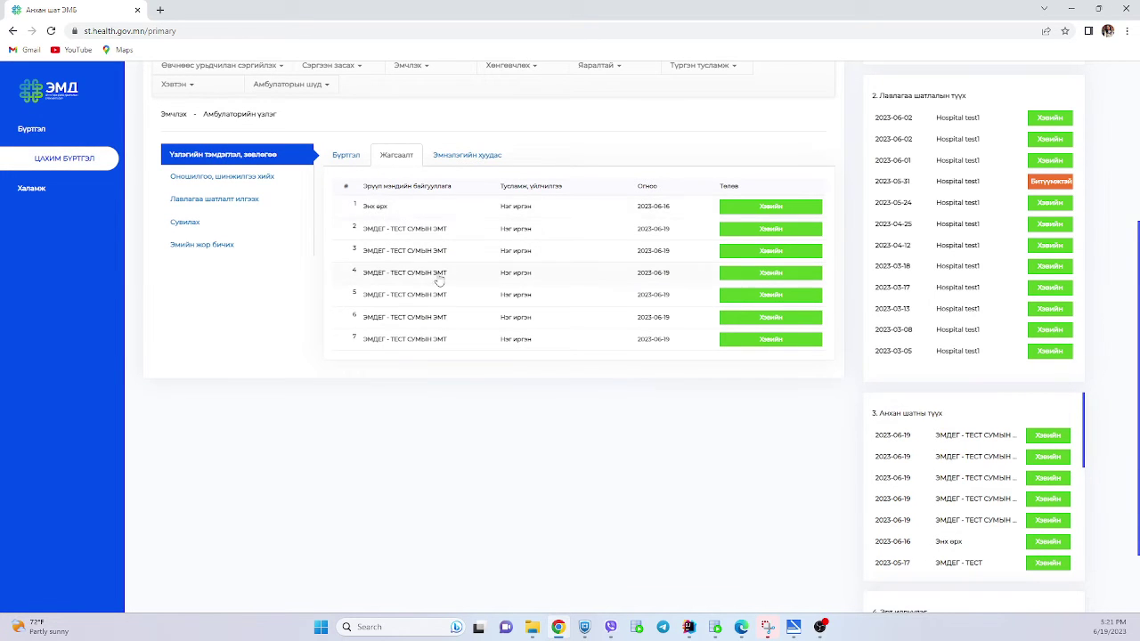
Review the details of the first examination record, from the Энх өрх facility, and close it.
scroll(425, 259, up, 2)
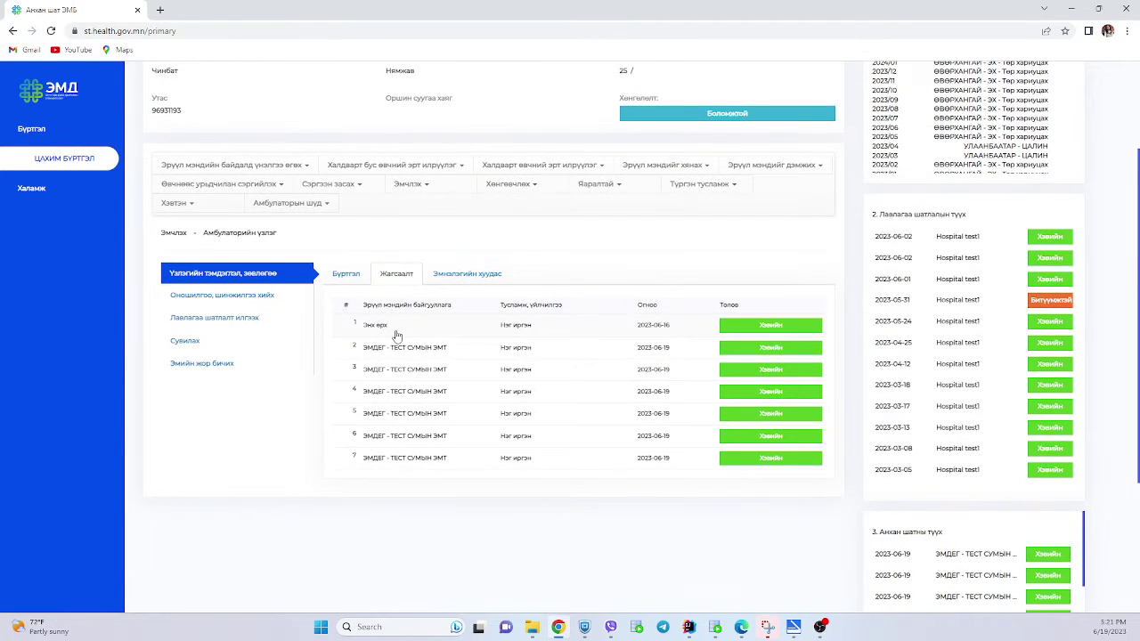
click(660, 331)
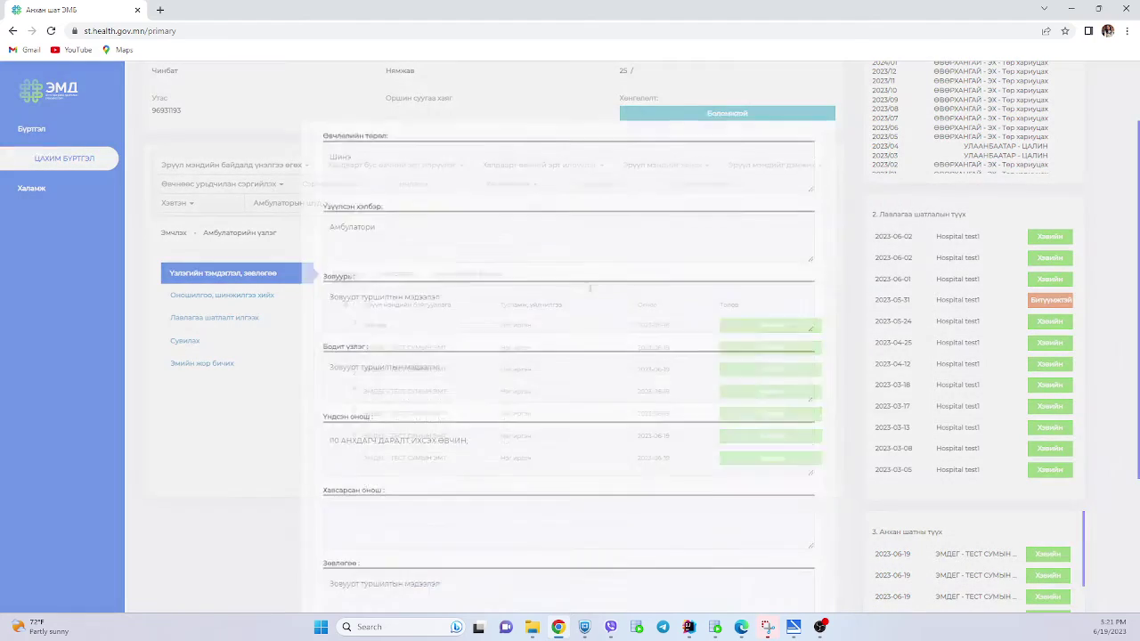
scroll(590, 287, down, 3)
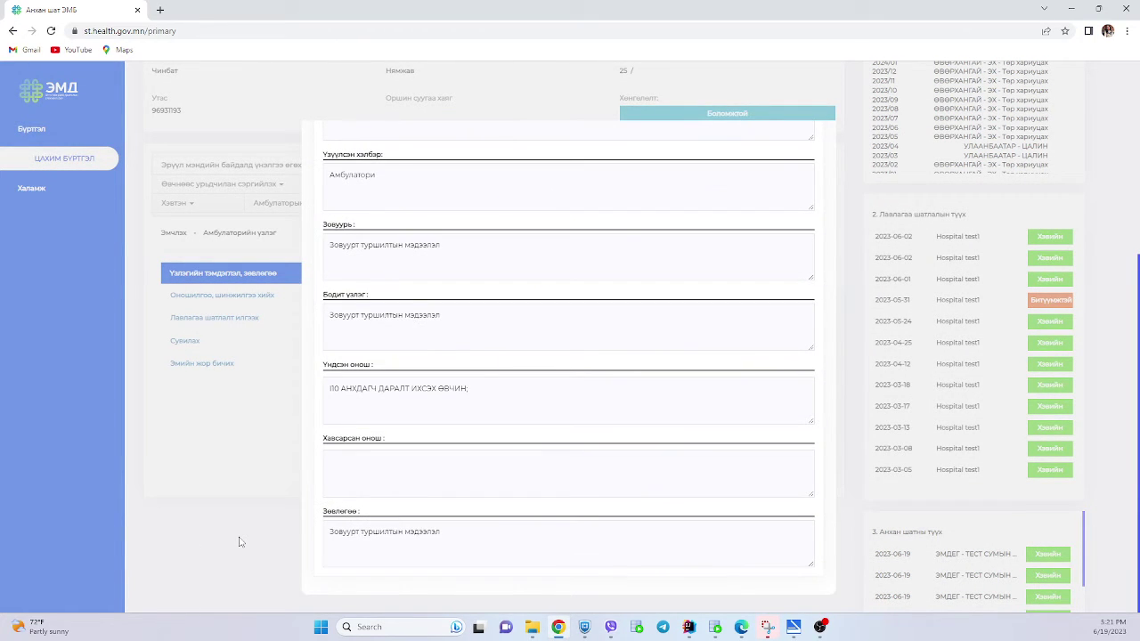
click(242, 542)
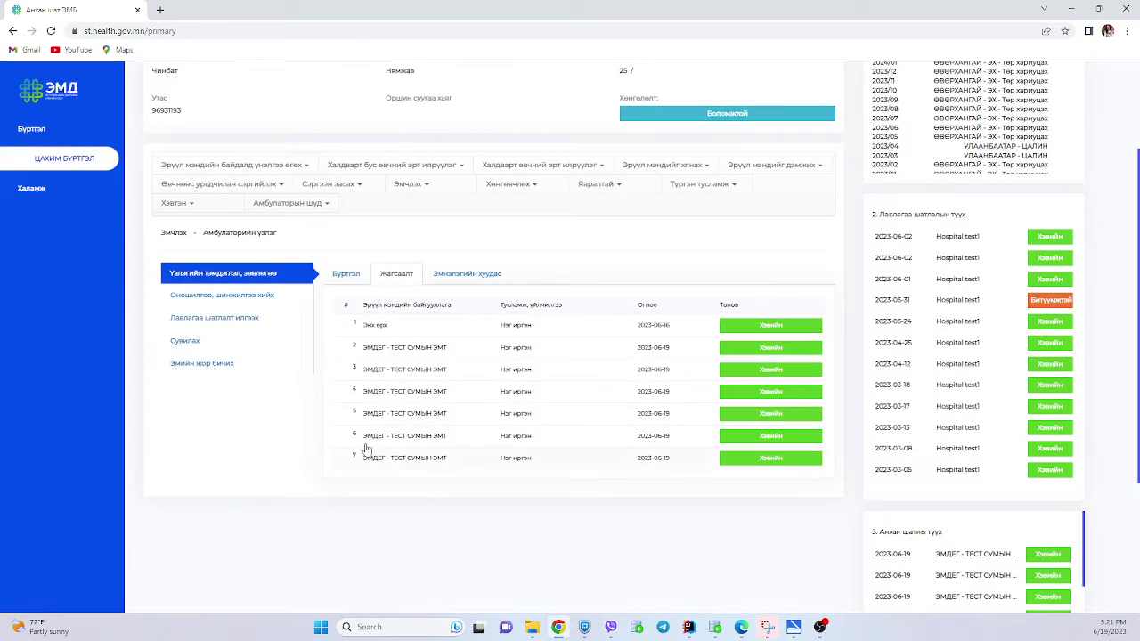
Enable Эмнэлэгийн хуудас авах on examination record 7 and set Лист авах үндэслэл to Жирэмсэн.
click(427, 459)
scroll(496, 246, down, 3)
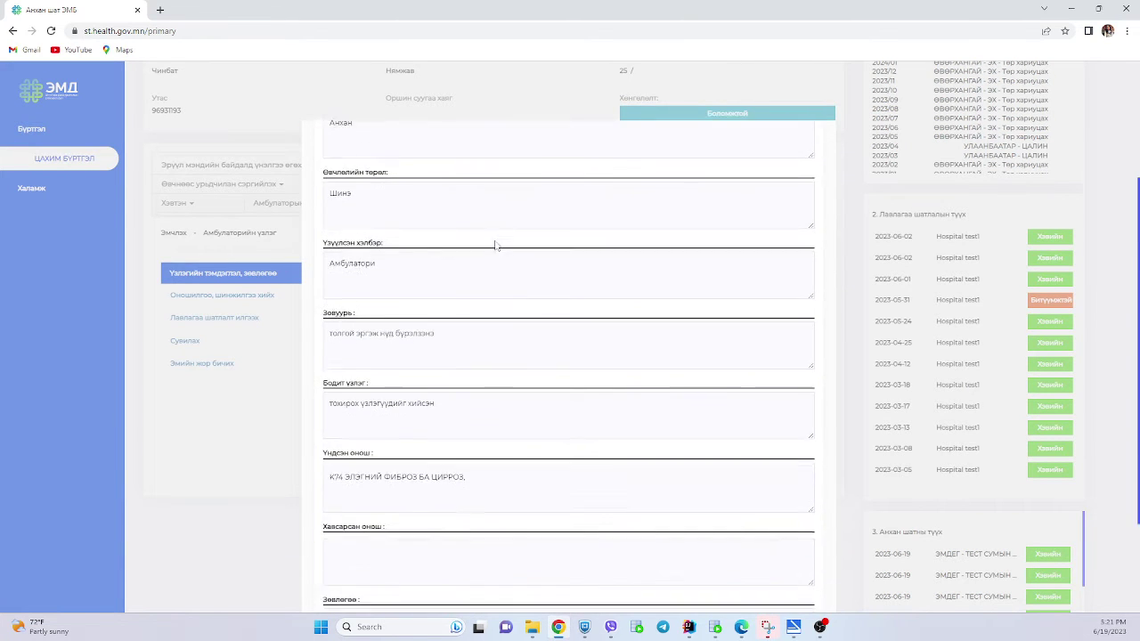
click(414, 553)
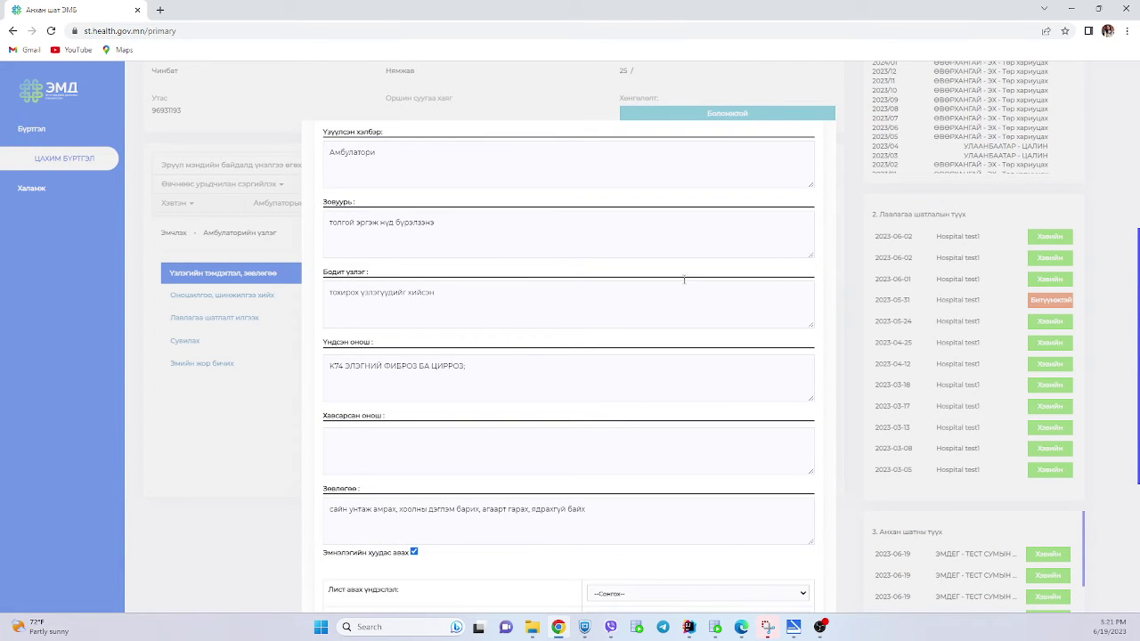
scroll(700, 308, down, 3)
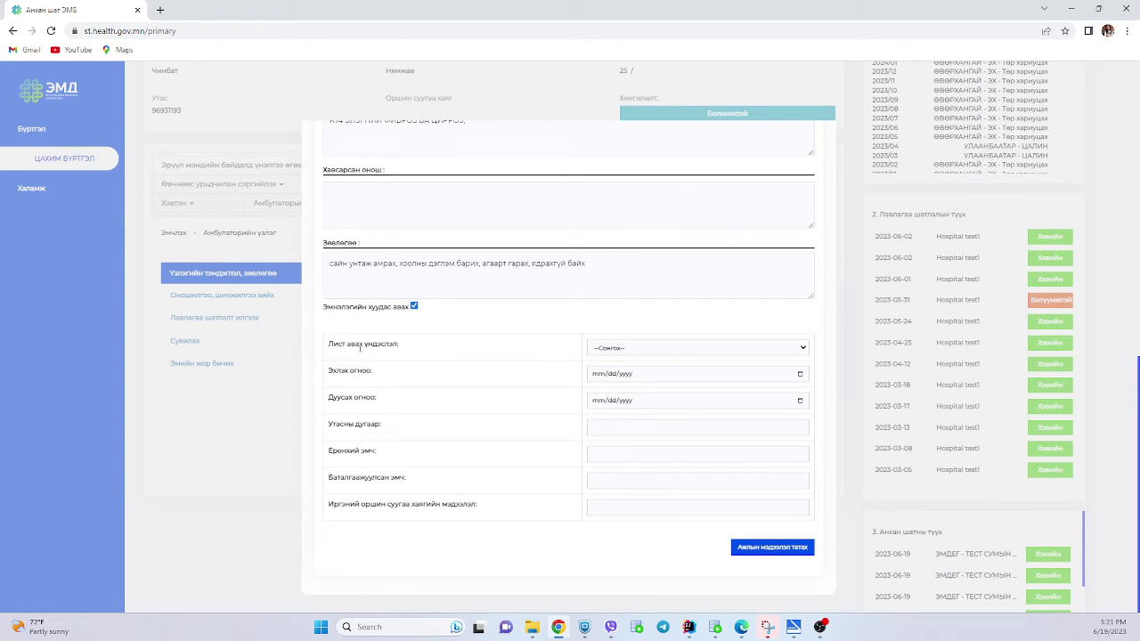
click(739, 350)
click(726, 367)
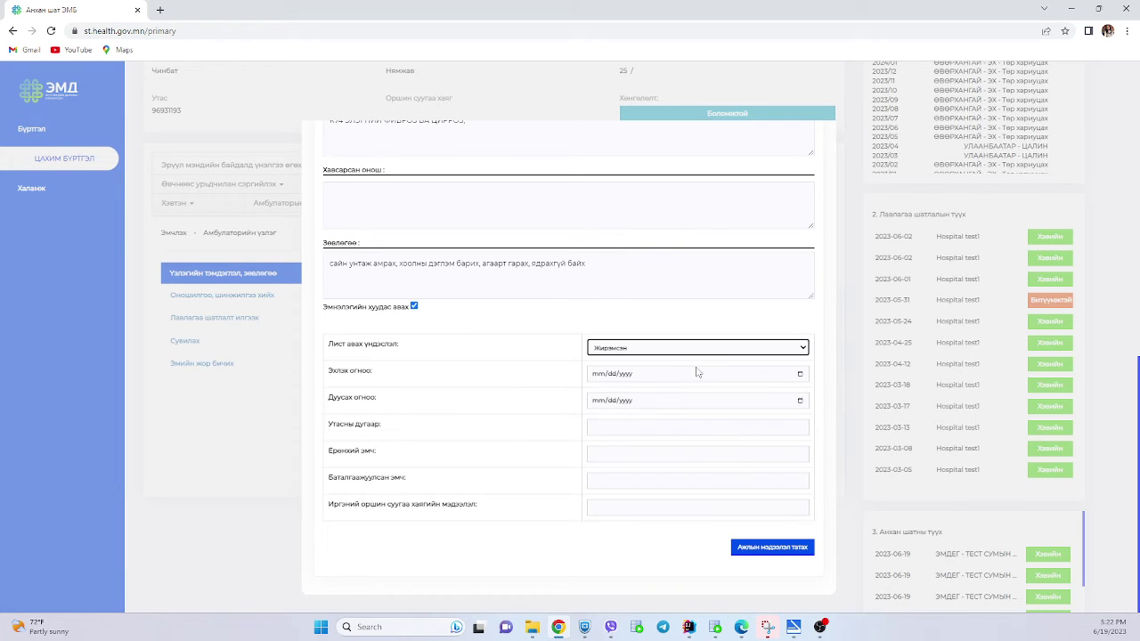
Set the sick-leave sheet's start date to 06/19/2023 and its end date to 06/23/2023.
click(800, 374)
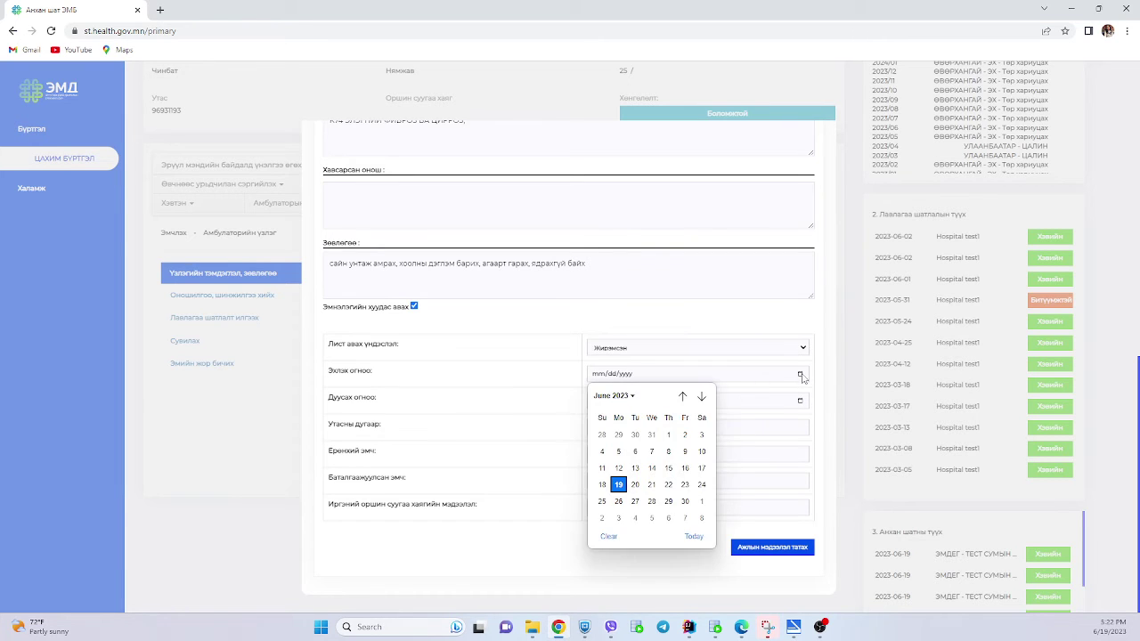
click(693, 537)
click(800, 401)
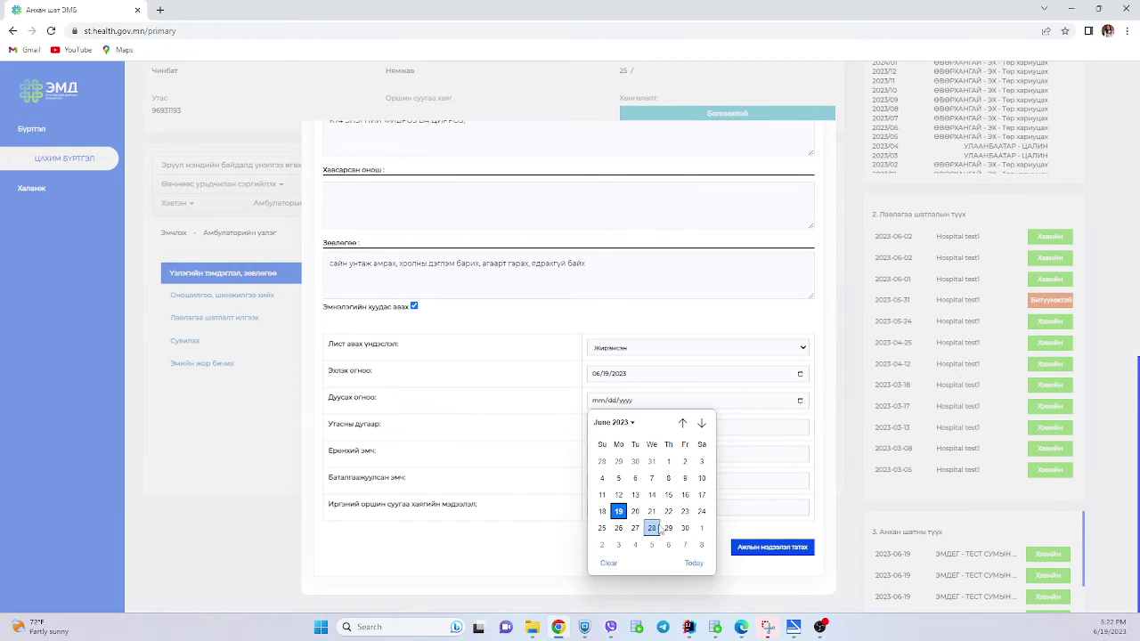
click(685, 511)
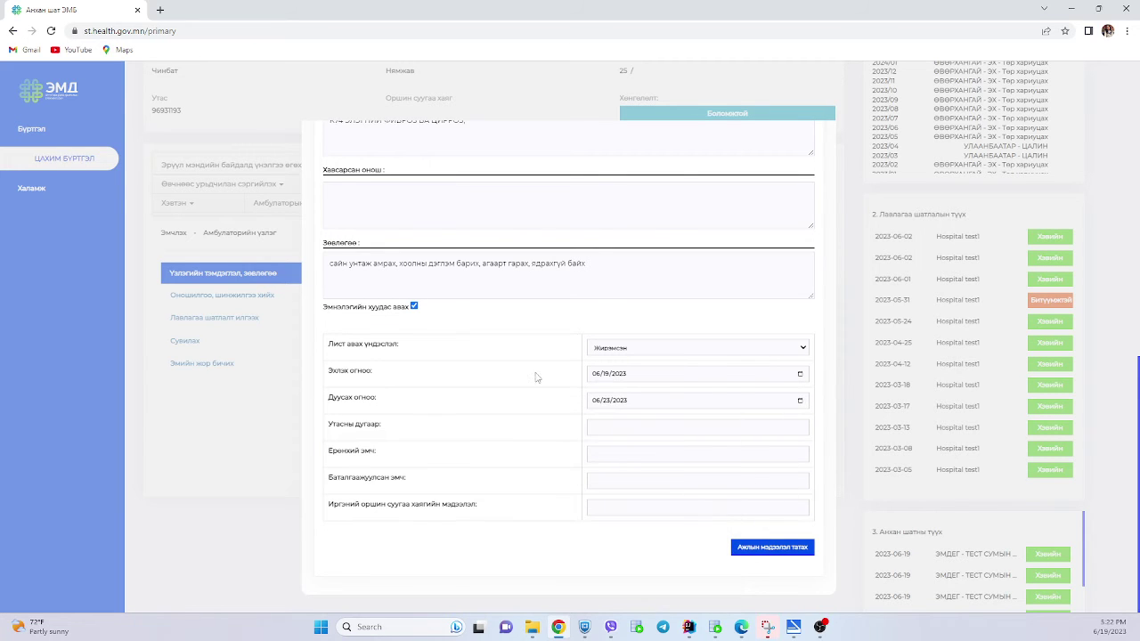
Fill in the sick-leave sheet's phone number, the names for Ерөнхий эмч and Баталгаажуулсан эмч, and the citizen's residential address.
click(656, 429)
text(96969696)
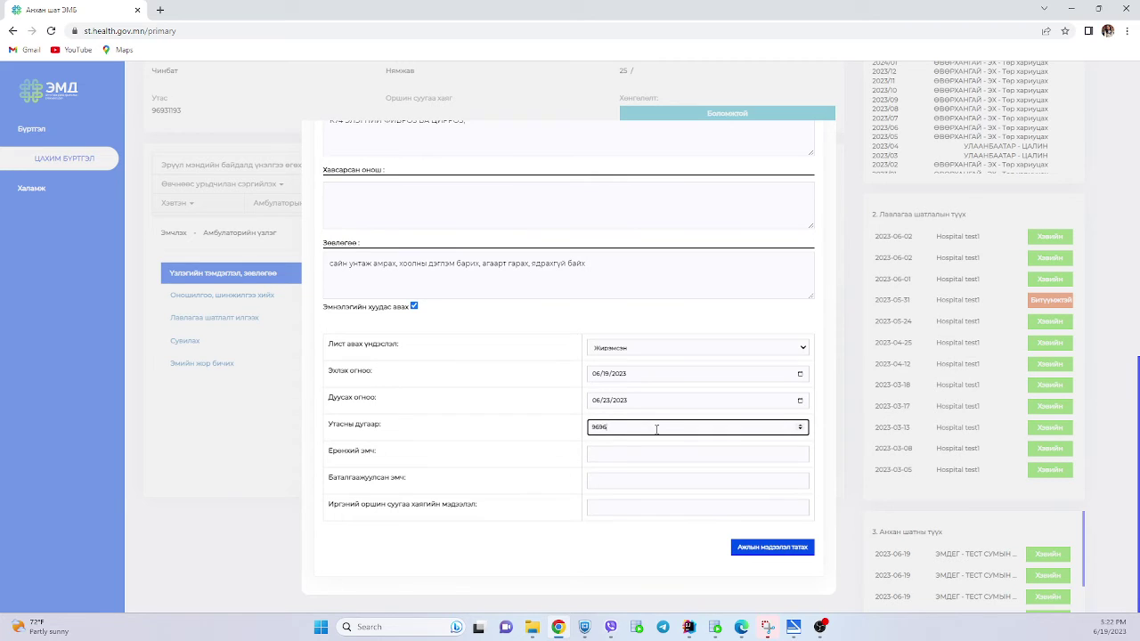
click(608, 456)
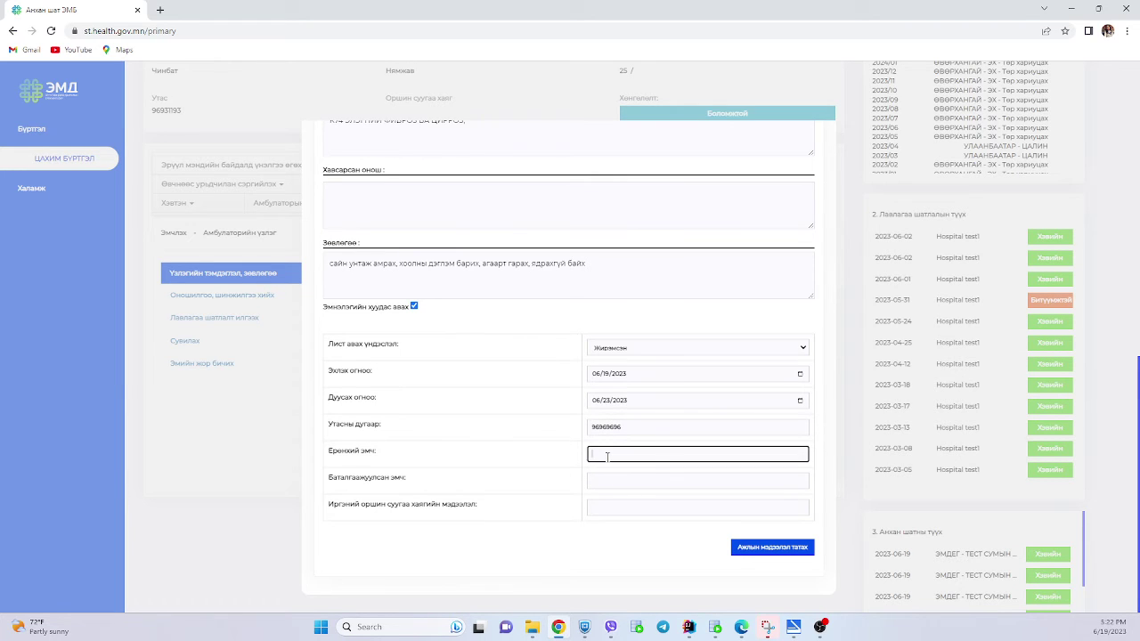
text(dgm)
key(BackSpace)
key(BackSpace)
text(б)
click(615, 479)
text(ба)
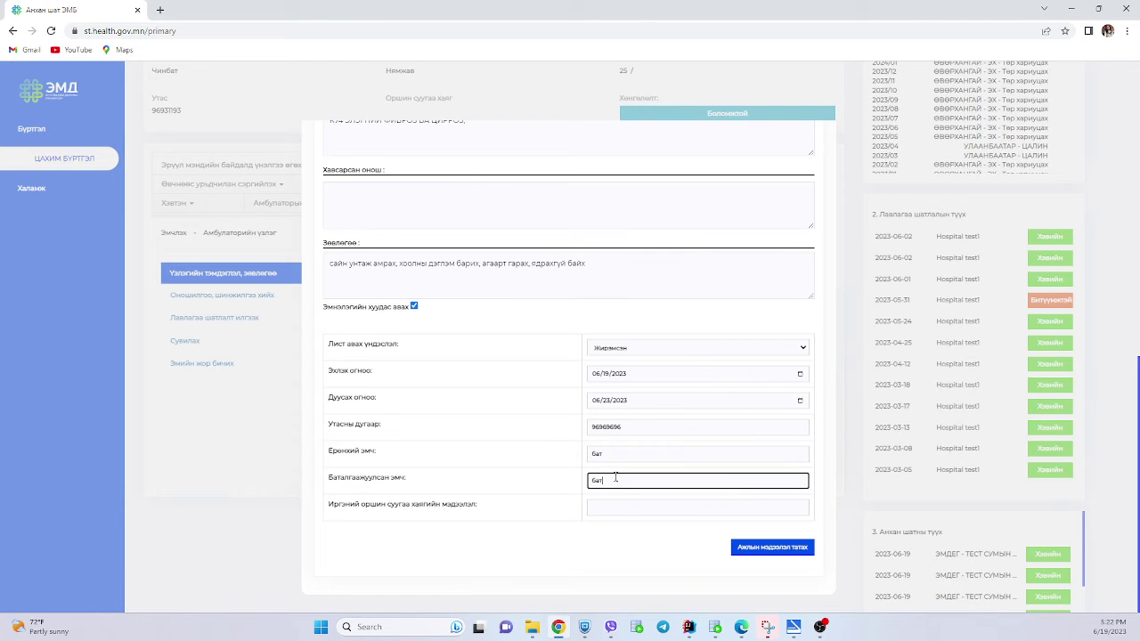
click(614, 505)
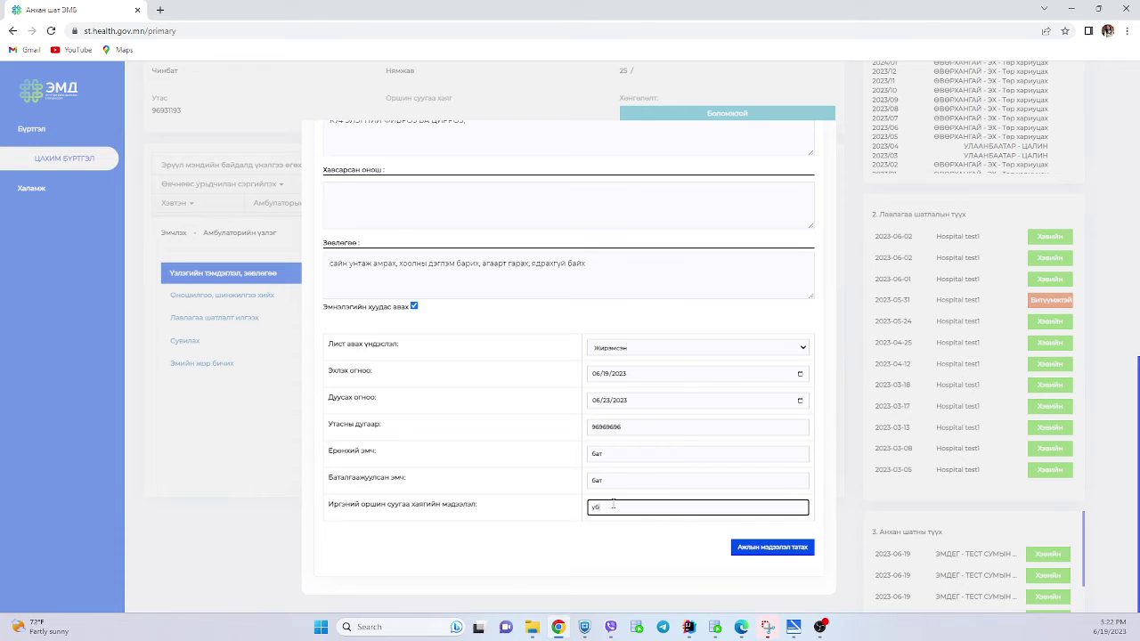
text(уб хот)
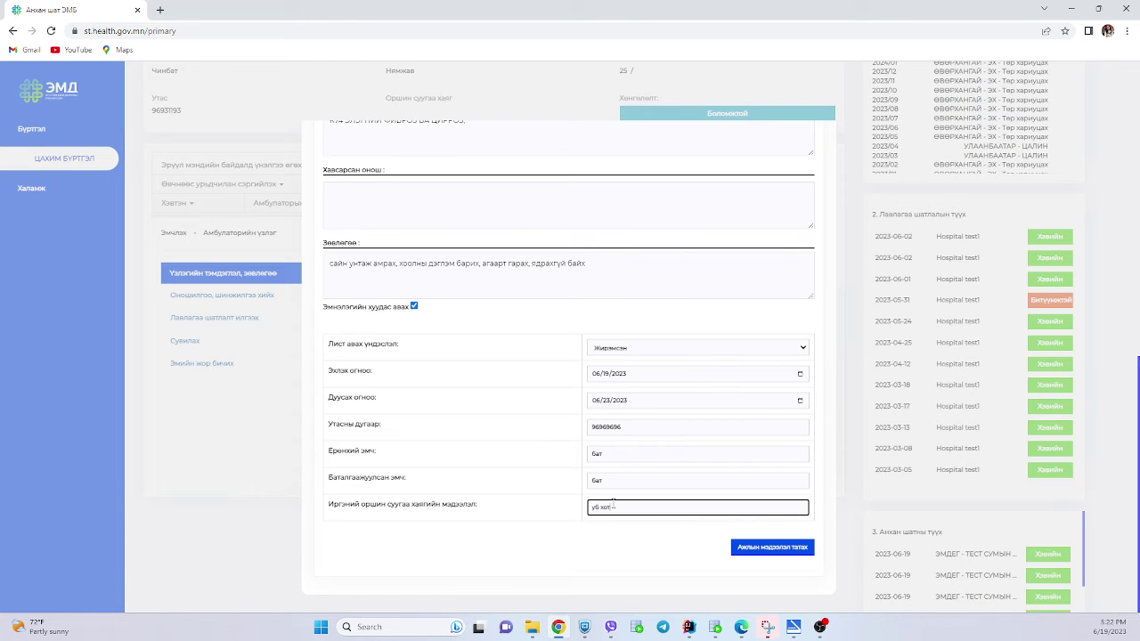
Retrieve the patient's employment information and select ЭМД-ЫН ЕРӨНХИЙ ГАЗАР as the organization for the sick-leave sheet.
click(747, 554)
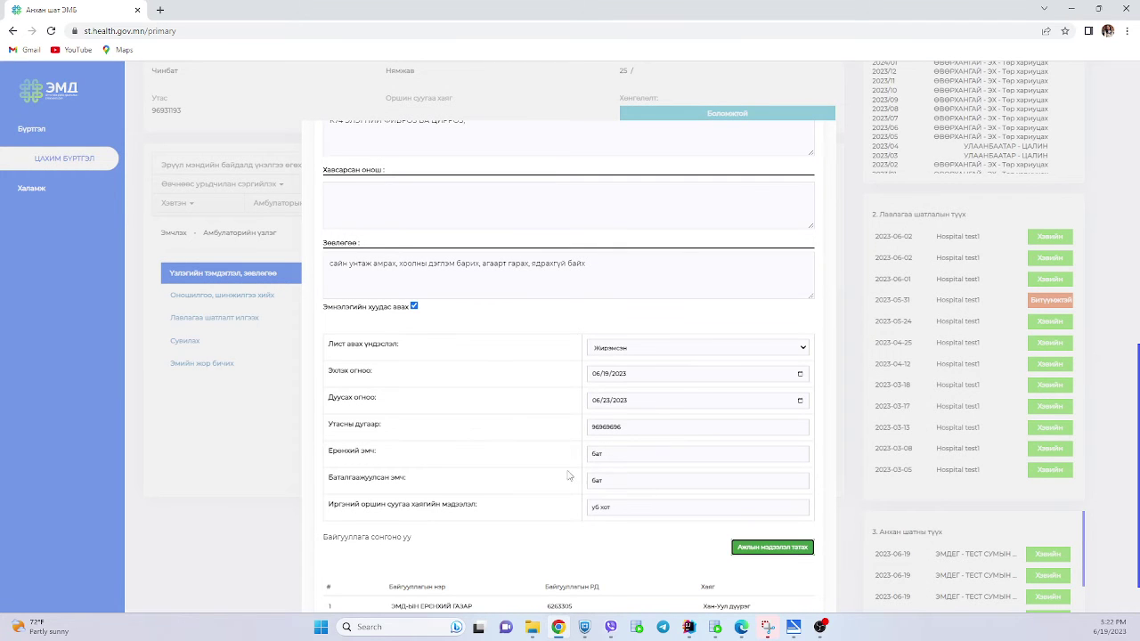
scroll(558, 506, down, 1)
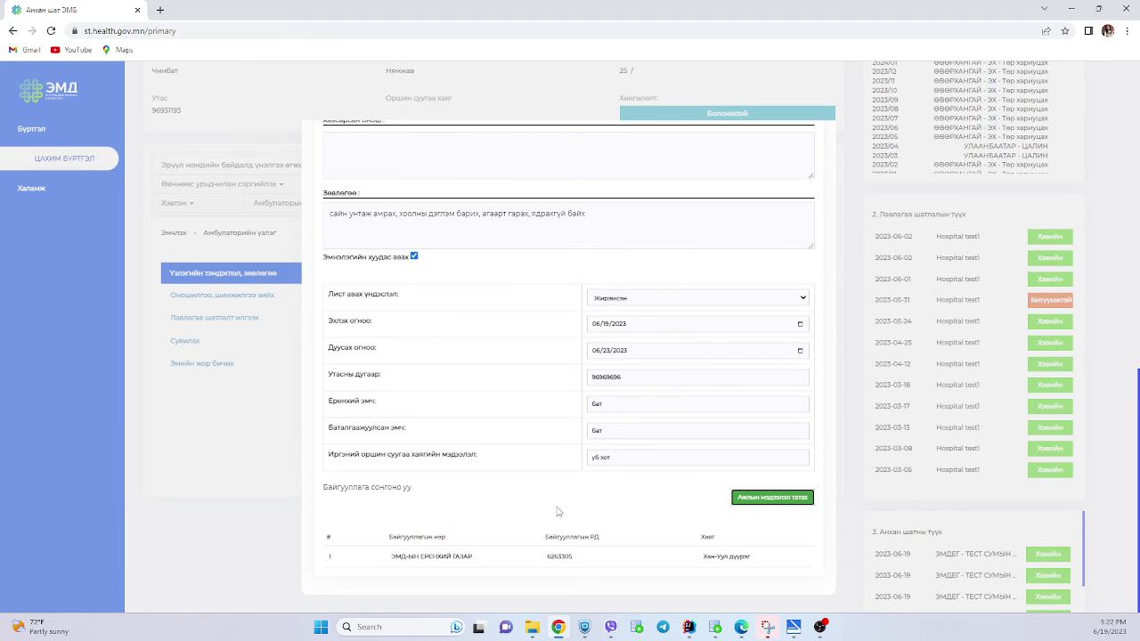
click(421, 561)
scroll(421, 563, down, 1)
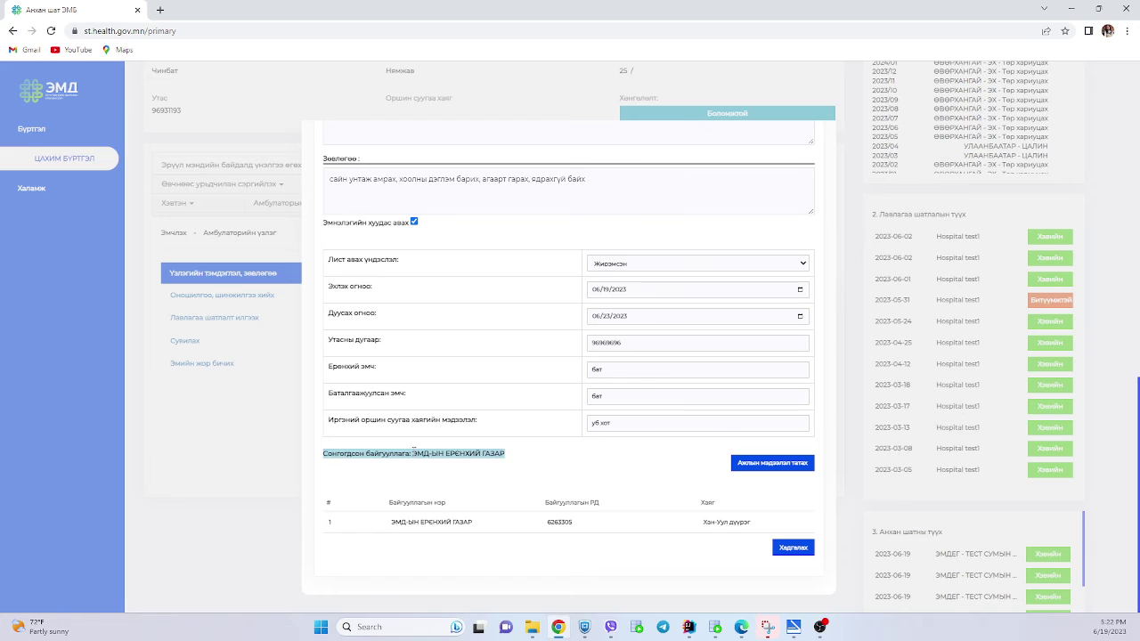
drag(413, 453, 506, 460)
click(506, 460)
Save the sick-leave sheet, confirming the request to create it, and show the patient's list of sick-leave sheets.
click(805, 556)
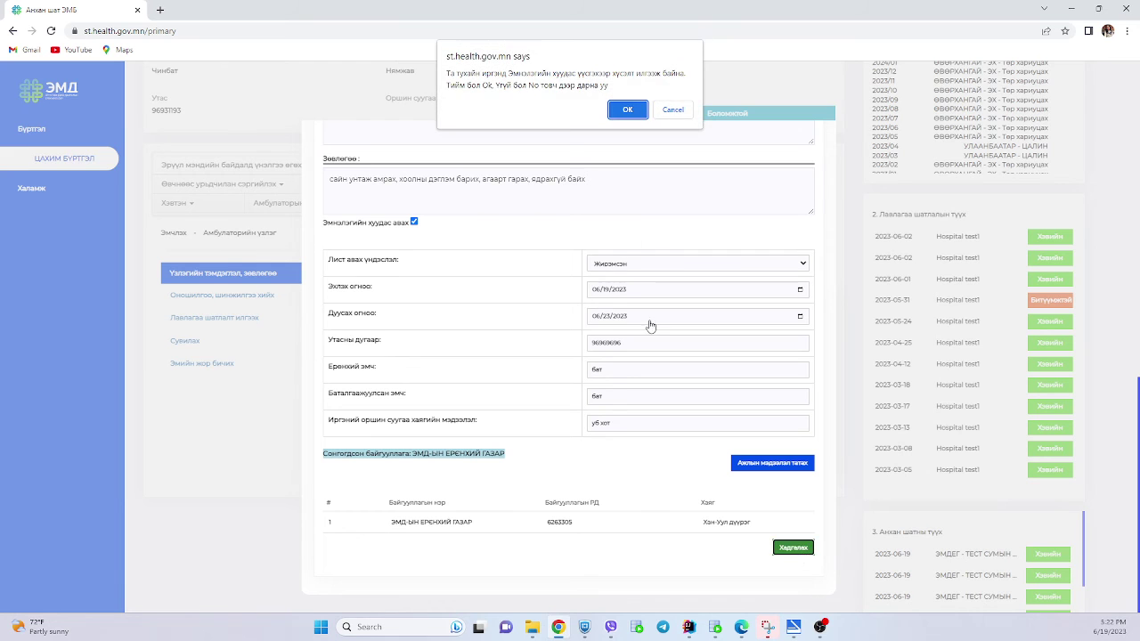
click(629, 112)
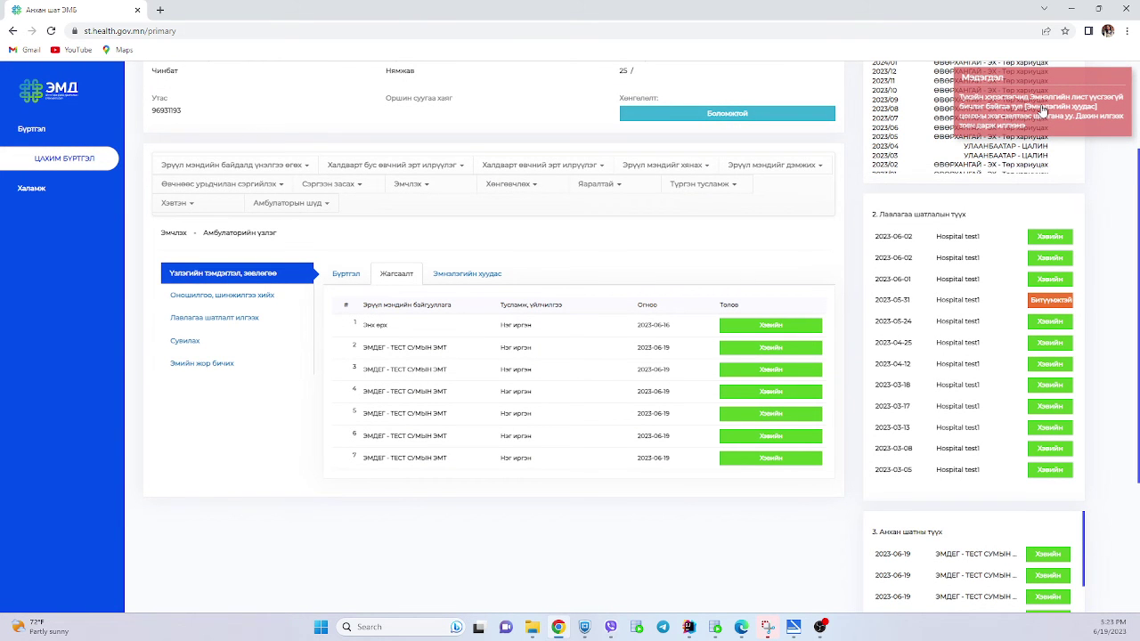
click(466, 275)
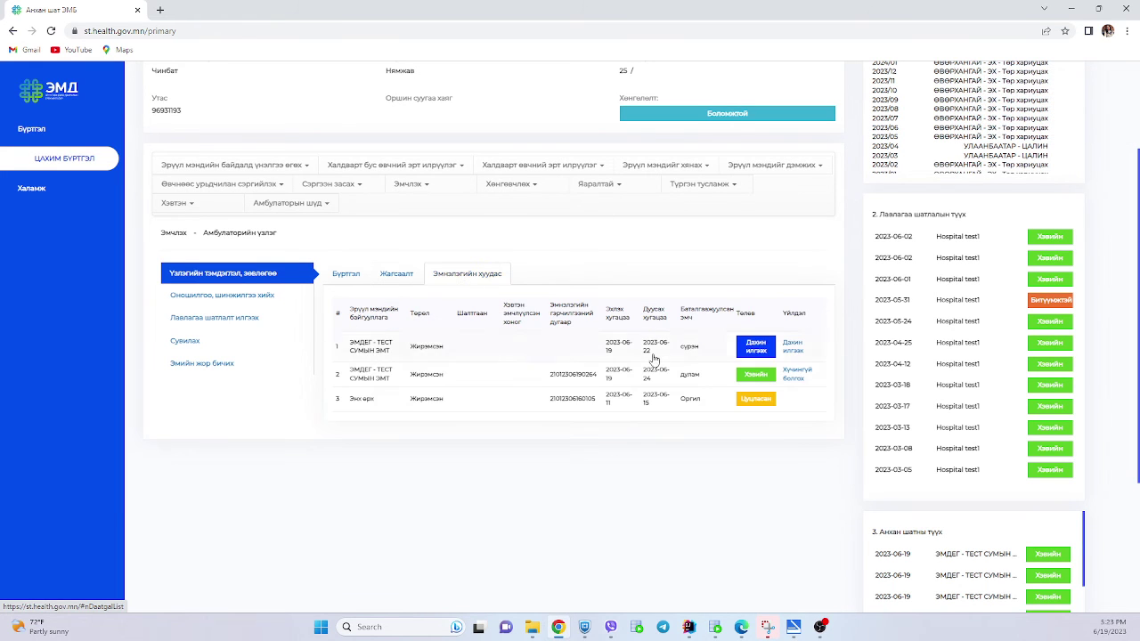